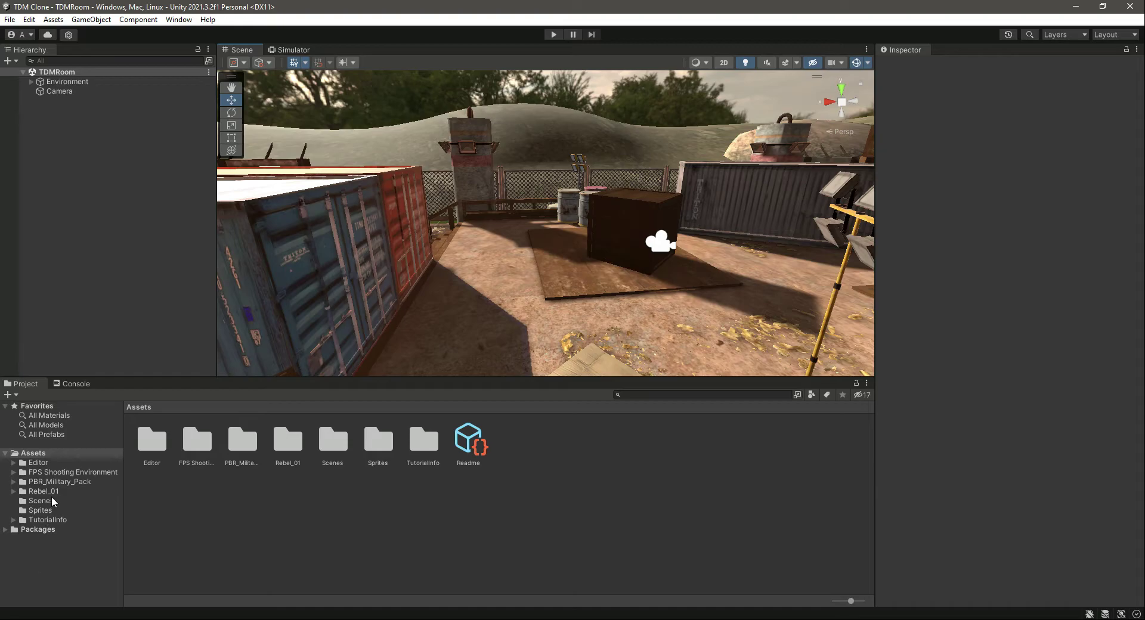
# - Browse to Assets > PBR_Military_Pack > PBR_Soldier_01 > Prefabs
pyautogui.click(60, 482)
pyautogui.doubleClick(249, 457)
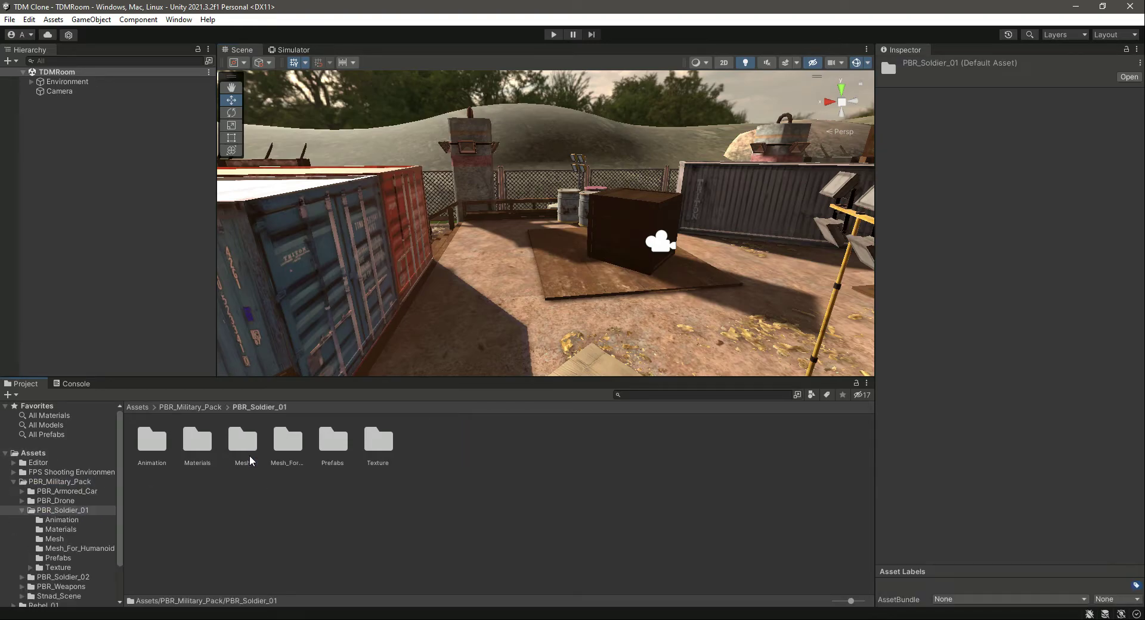
pyautogui.doubleClick(321, 449)
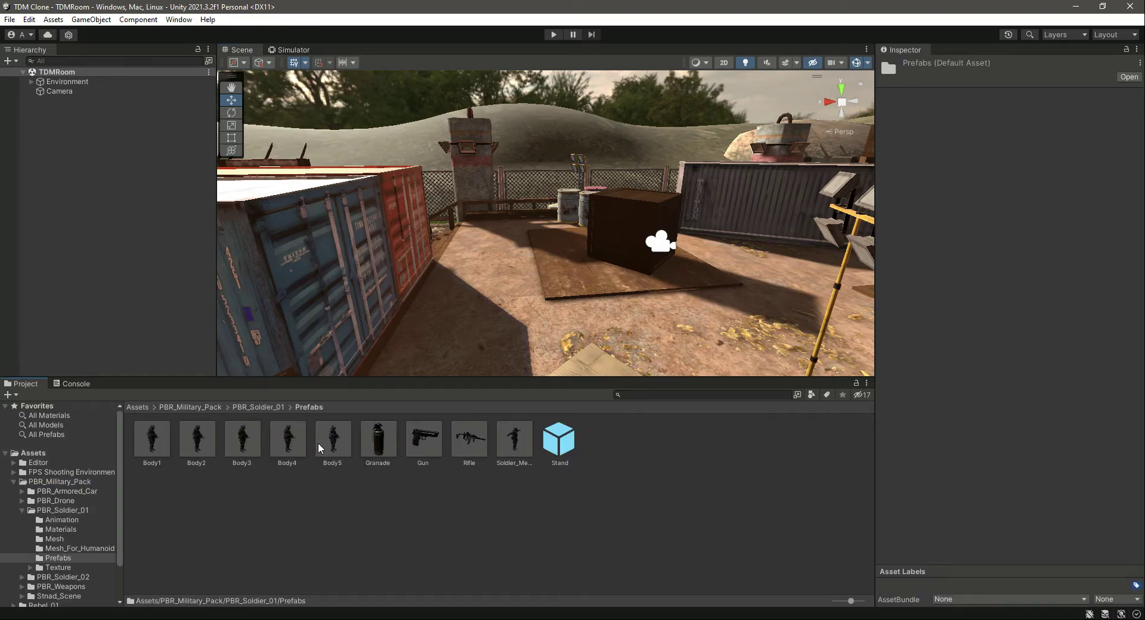
# - Compare the Body prefabs and drag Body5 into the TDMRoom scene near the crate
pyautogui.click(165, 437)
pyautogui.press('Right')
pyautogui.press('Right')
pyautogui.press('Right')
pyautogui.press('Right')
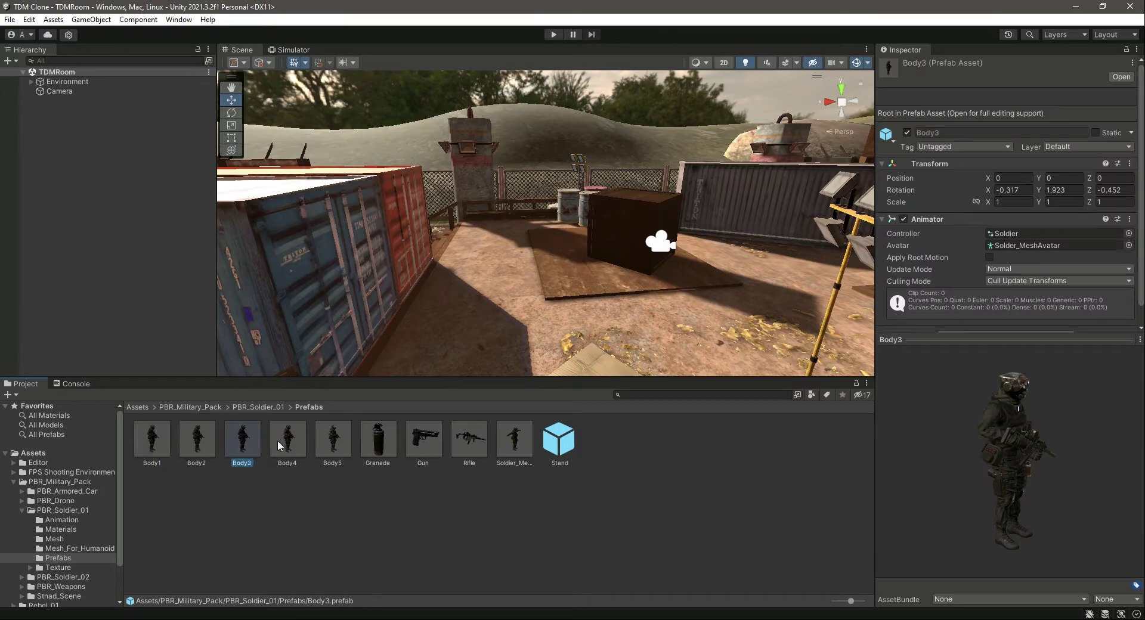
pyautogui.click(157, 462)
pyautogui.click(329, 459)
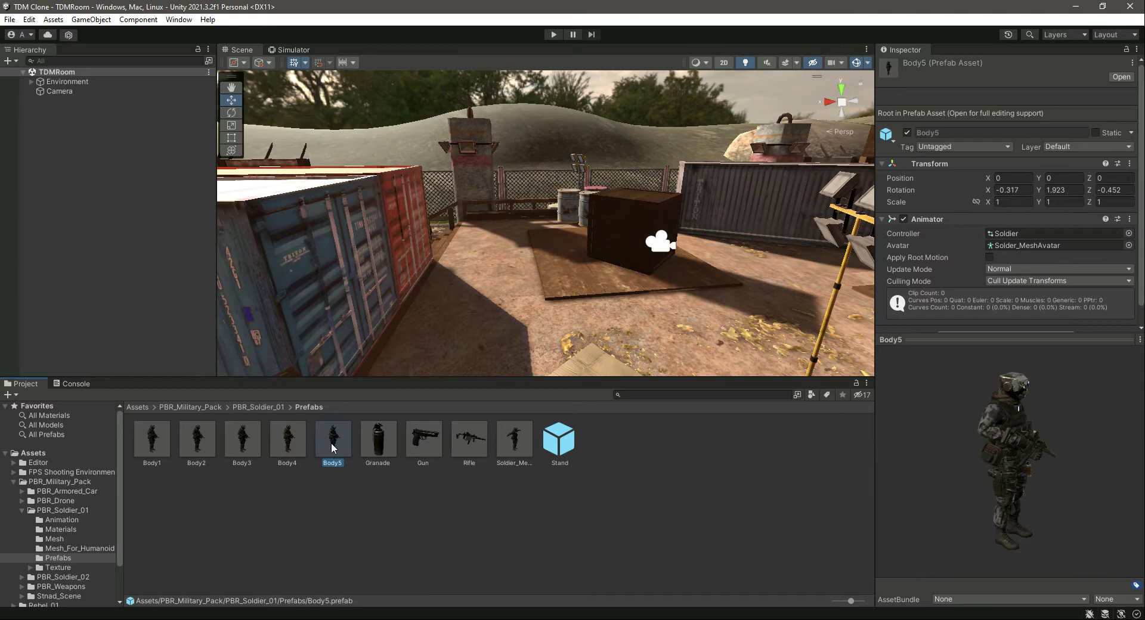
pyautogui.moveTo(332, 448); pyautogui.dragTo(583, 317)
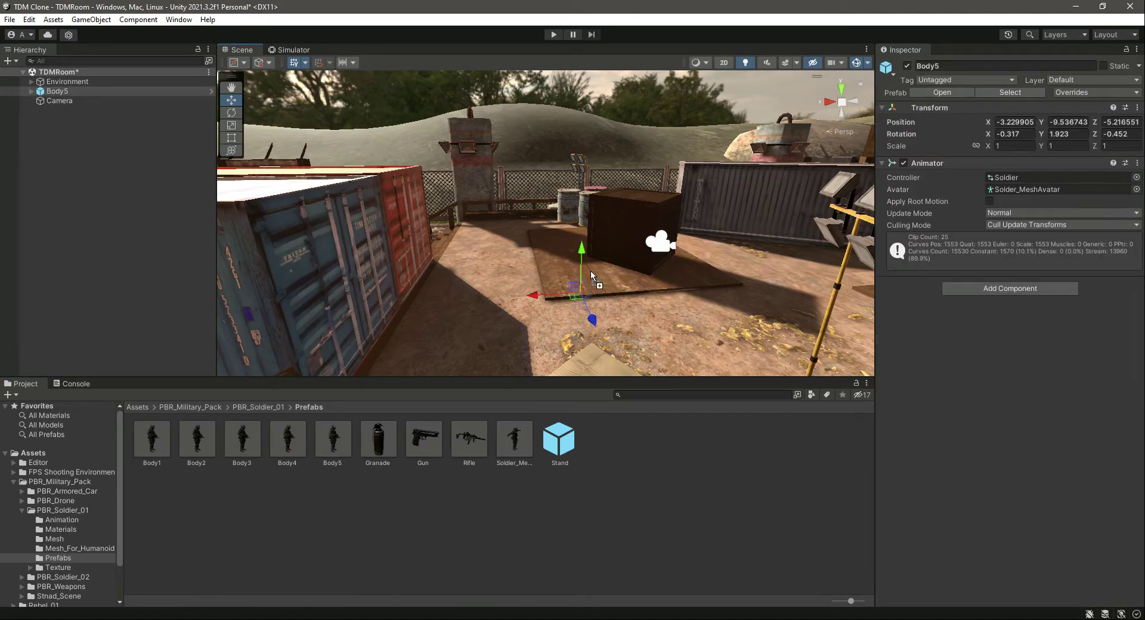
# - Reset Body5's Transform to zero, then drag it up to position (0, 4.95, 0)
pyautogui.click(1138, 108)
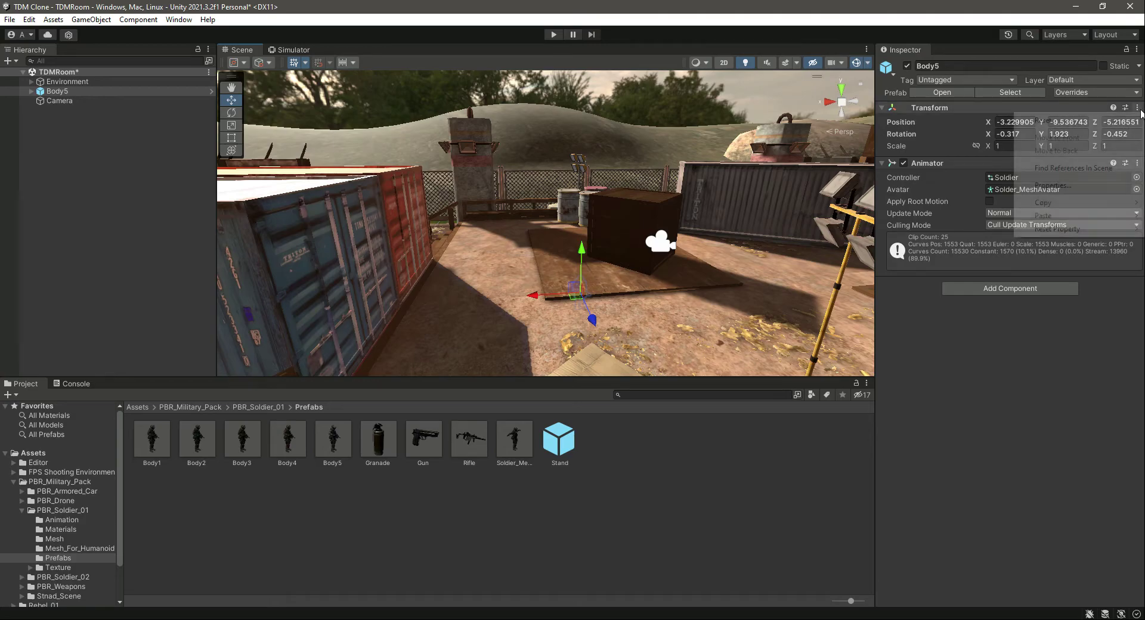
pyautogui.click(1068, 121)
pyautogui.press('f')
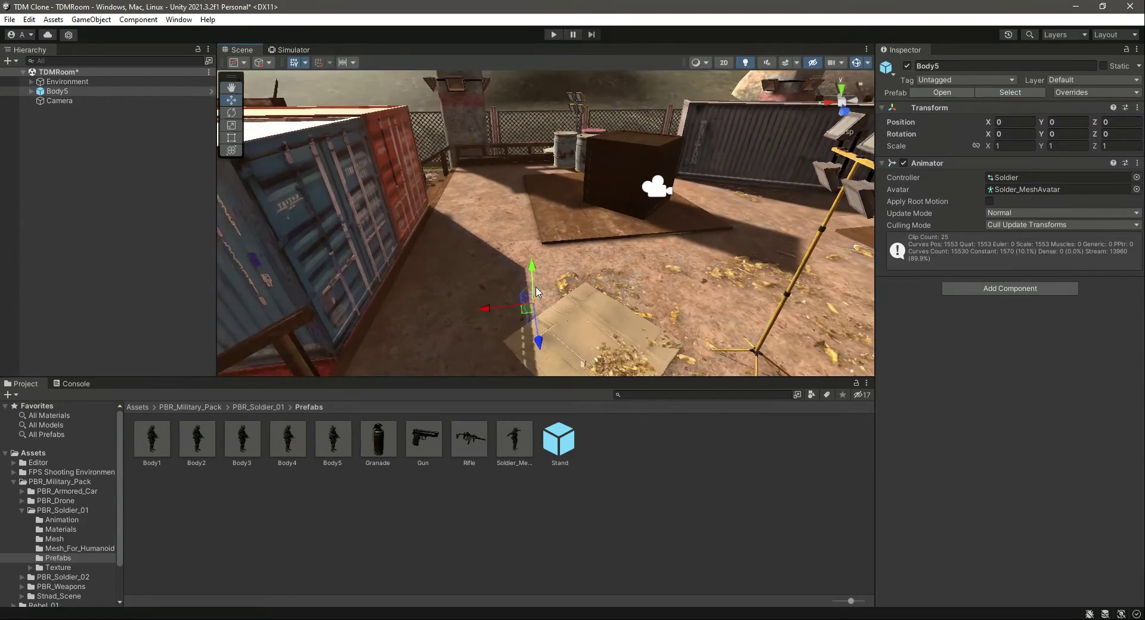
pyautogui.moveTo(534, 280); pyautogui.dragTo(529, 147)
pyautogui.scroll(5, 567, 276)
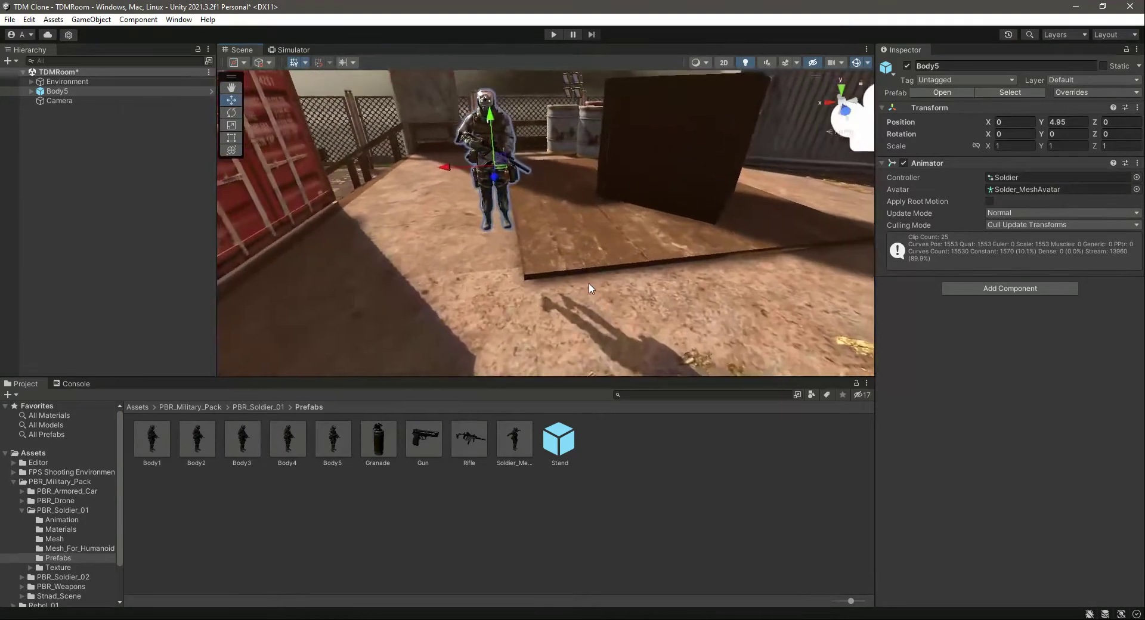
pyautogui.moveTo(554, 263); pyautogui.dragTo(631, 207, button='right')
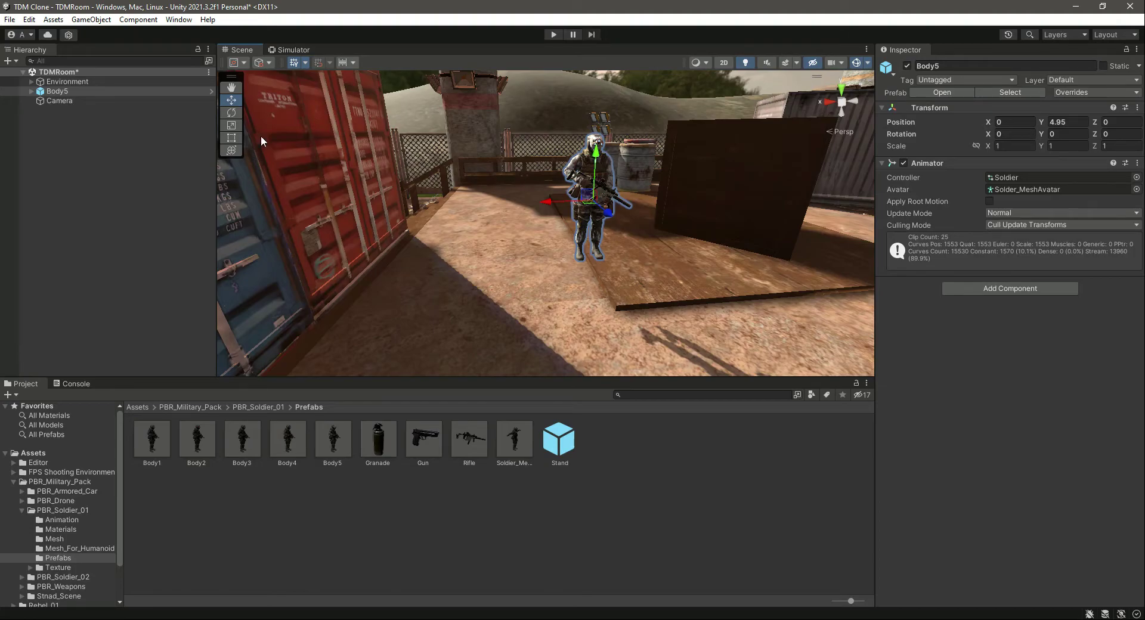
# - Unpack Body5 completely from its prefab and save the scene
pyautogui.rightClick(58, 91)
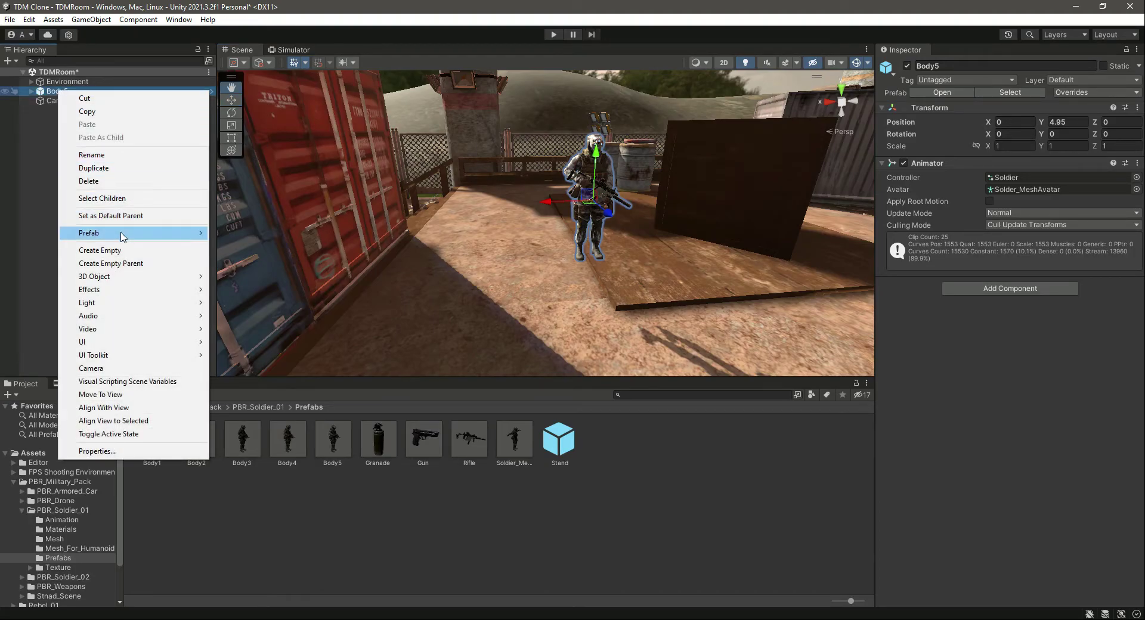
pyautogui.moveTo(122, 232)
pyautogui.click(285, 298)
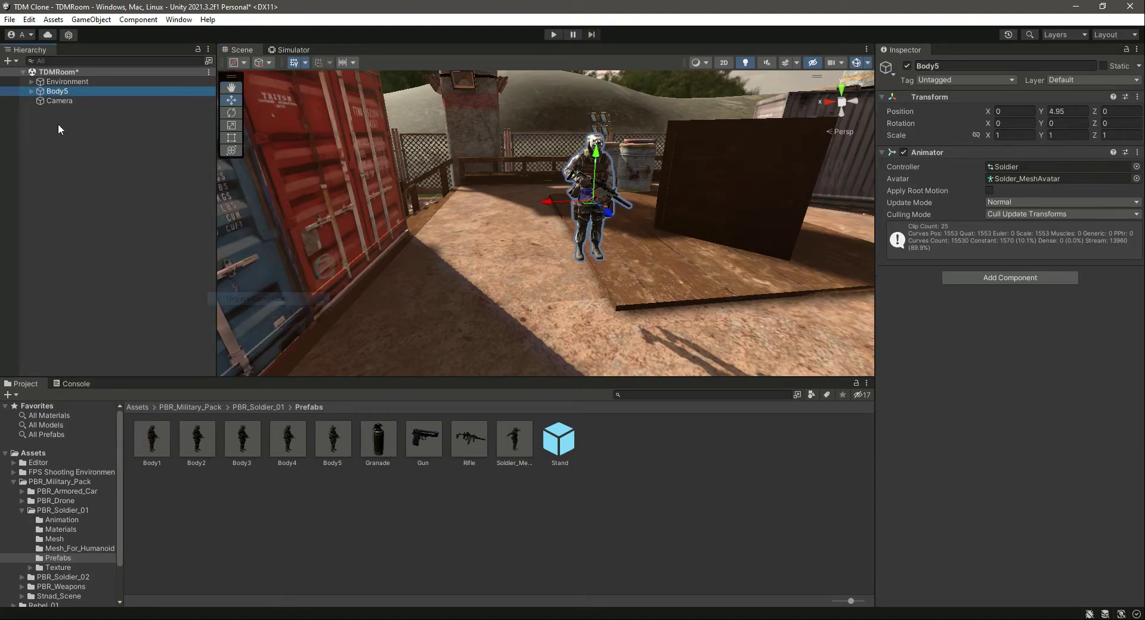
pyautogui.click(59, 123)
pyautogui.hotkey('ctrl', 's')
# - Wrap Body5 in a new empty parent object named 'Player'
pyautogui.click(71, 91)
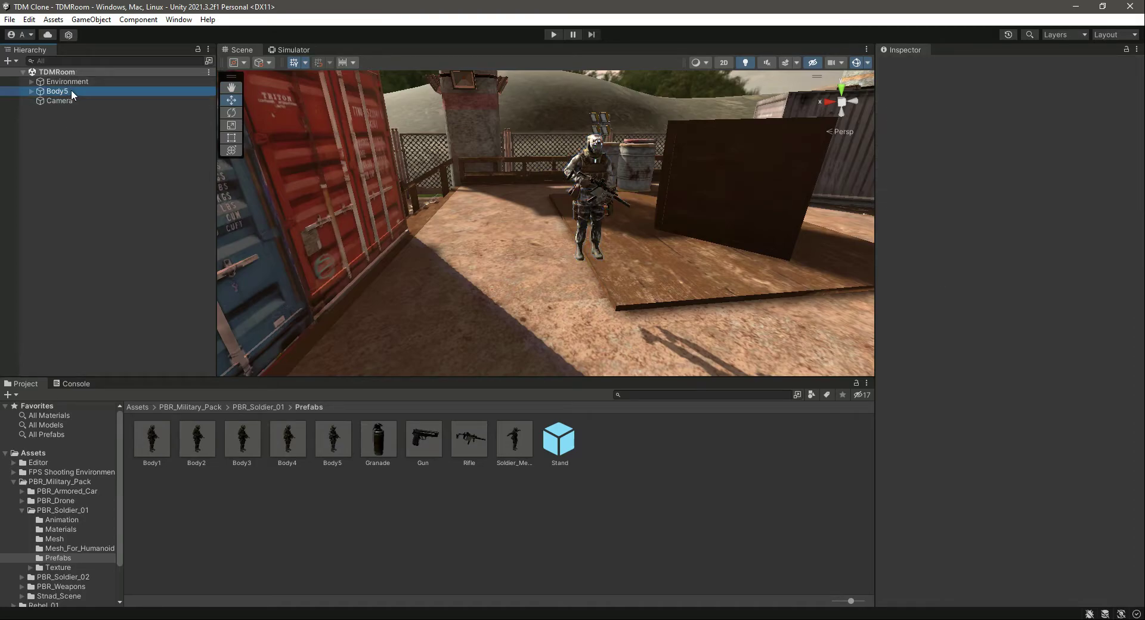
pyautogui.rightClick(71, 90)
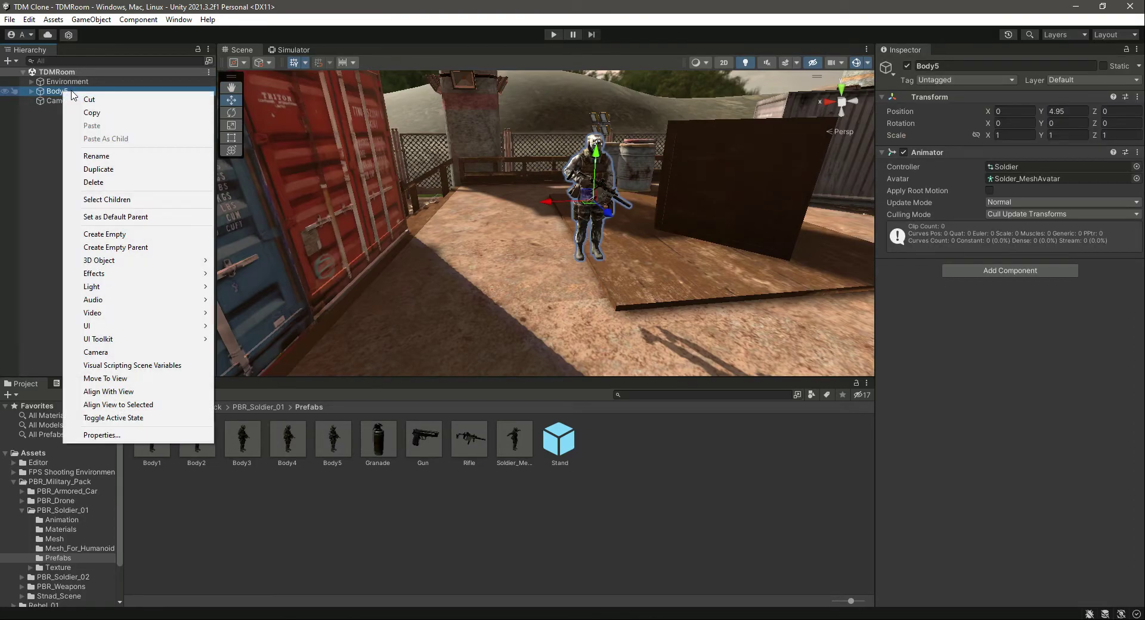
pyautogui.click(115, 253)
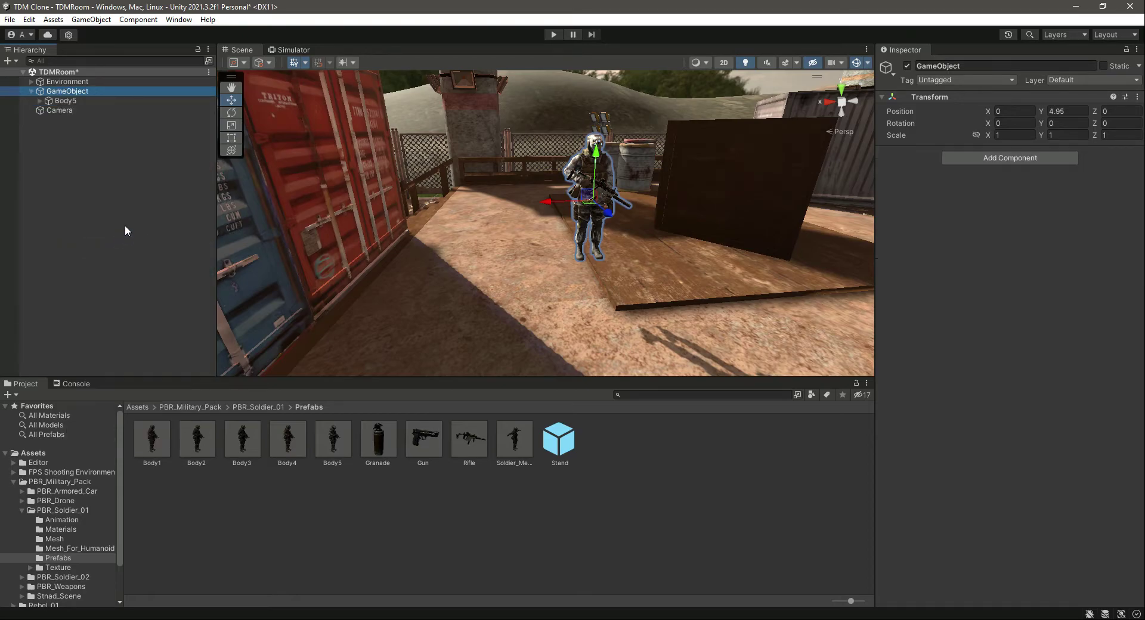
pyautogui.click(985, 67)
pyautogui.write('Player')
pyautogui.press('Return')
# - Copy Body5's Animator component and paste it as a new component on Player
pyautogui.click(80, 100)
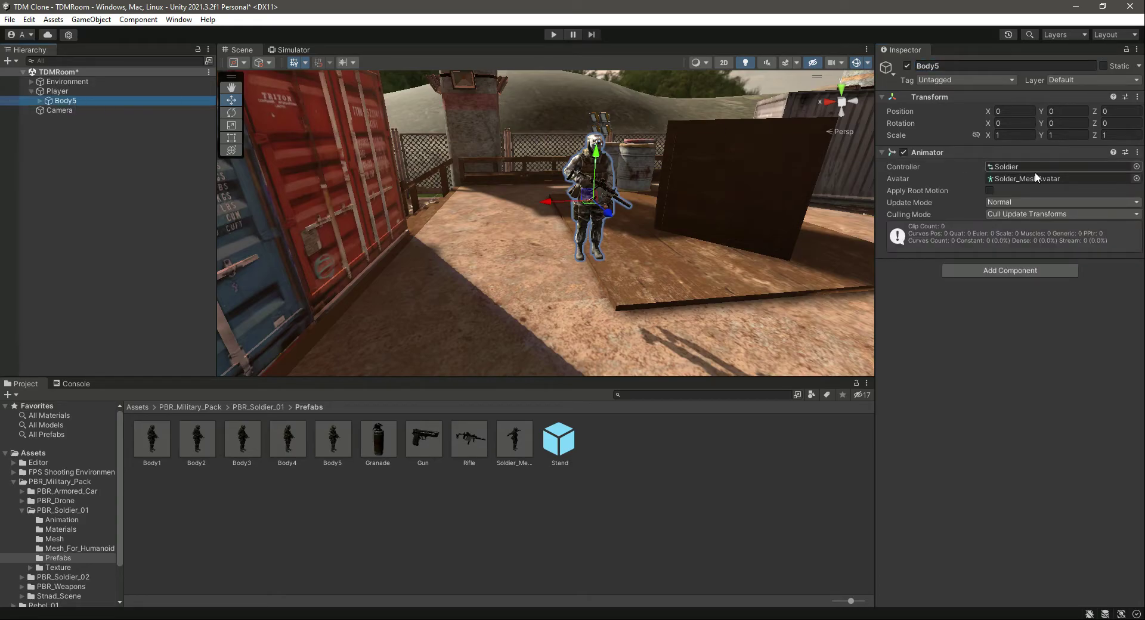
pyautogui.click(1138, 152)
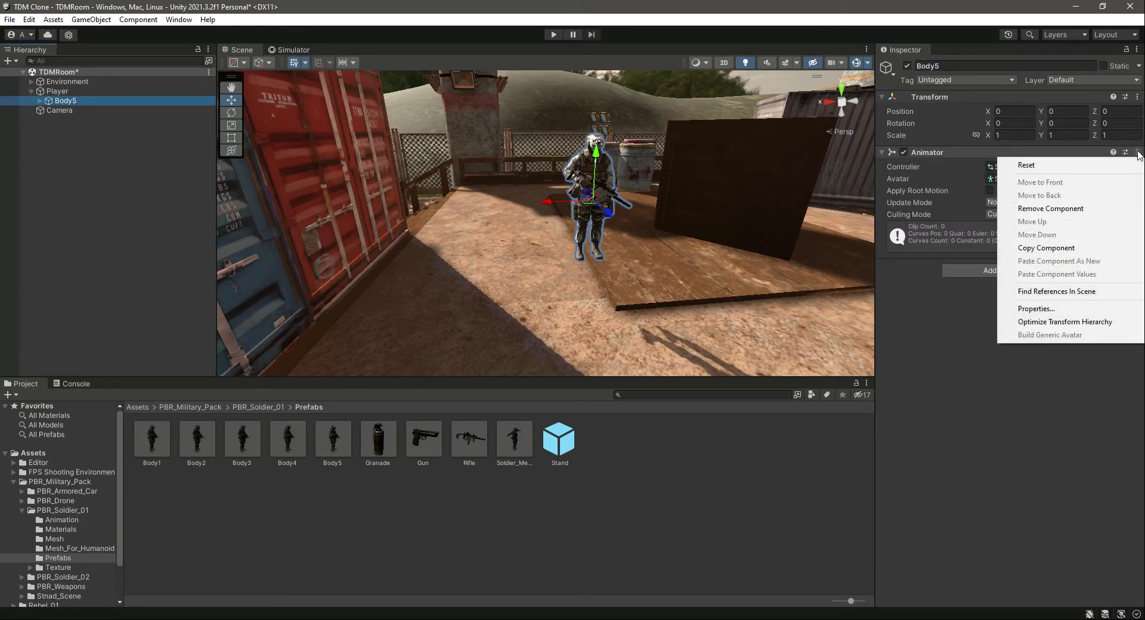
pyautogui.click(1081, 252)
pyautogui.click(85, 89)
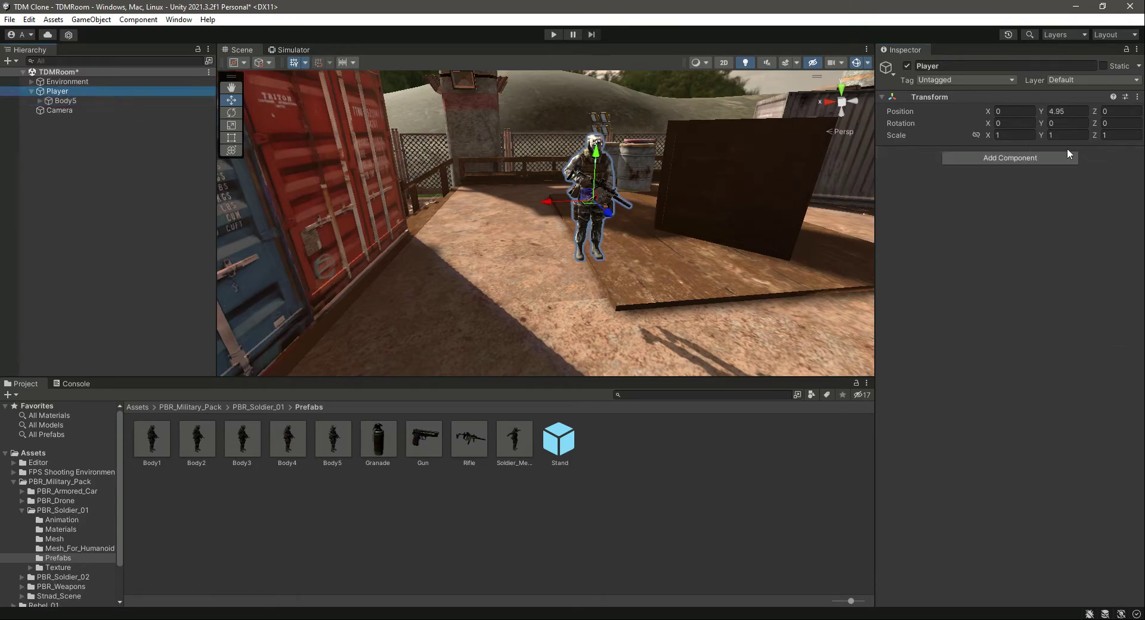
pyautogui.click(1138, 97)
pyautogui.moveTo(1087, 206)
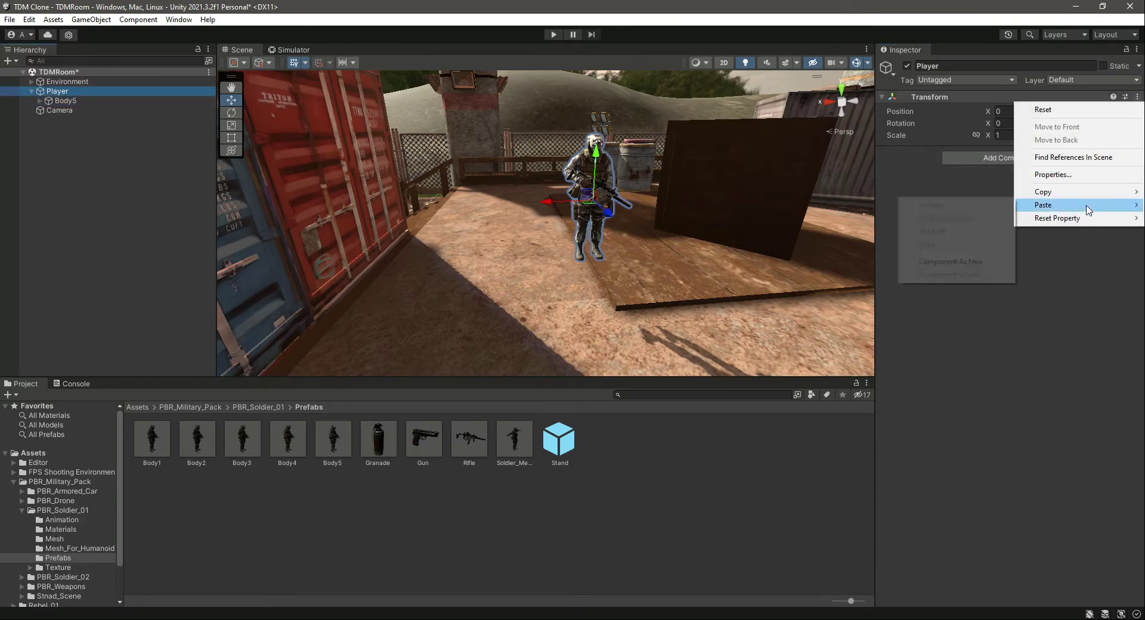
pyautogui.click(951, 261)
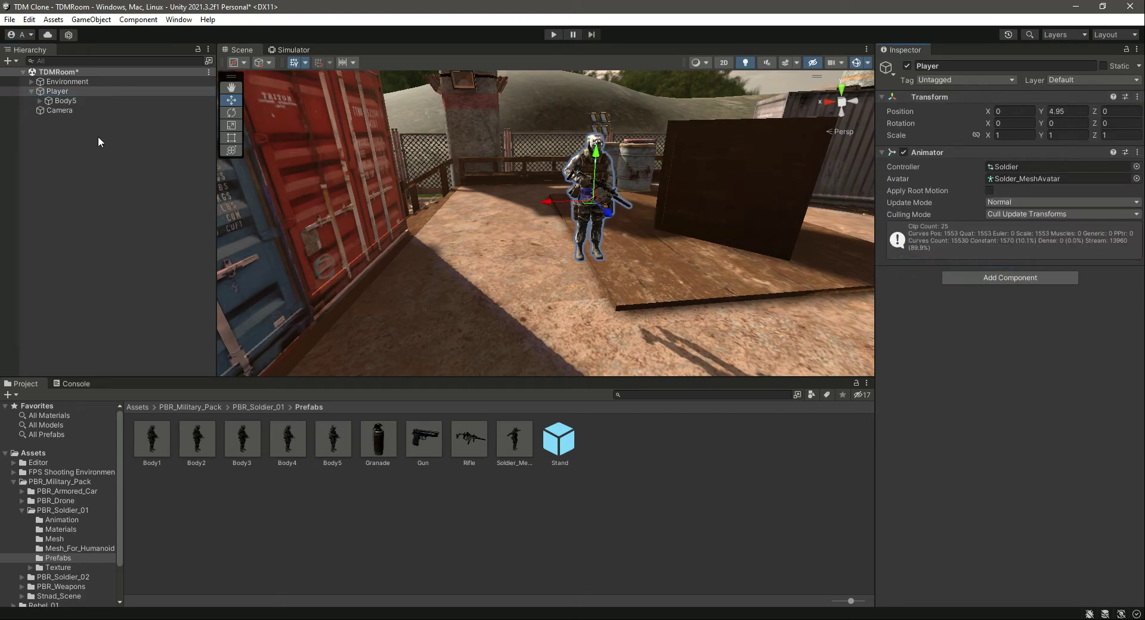
# - Remove the Animator from Body5, save the scene, and preview in the phone Simulator
pyautogui.click(66, 100)
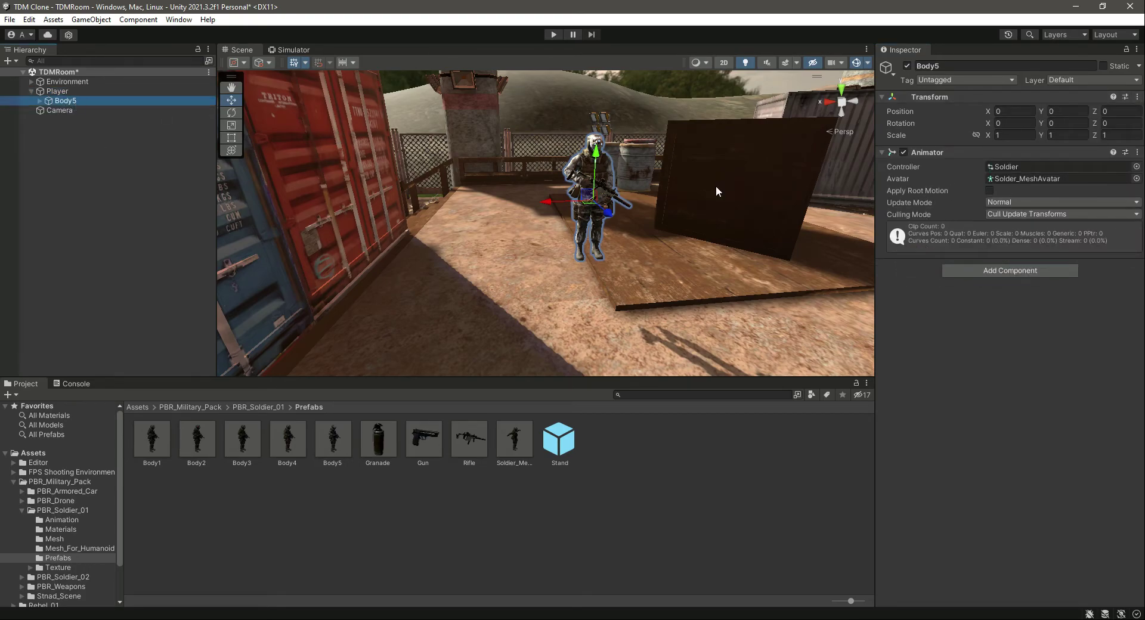
pyautogui.click(1138, 153)
pyautogui.click(1040, 208)
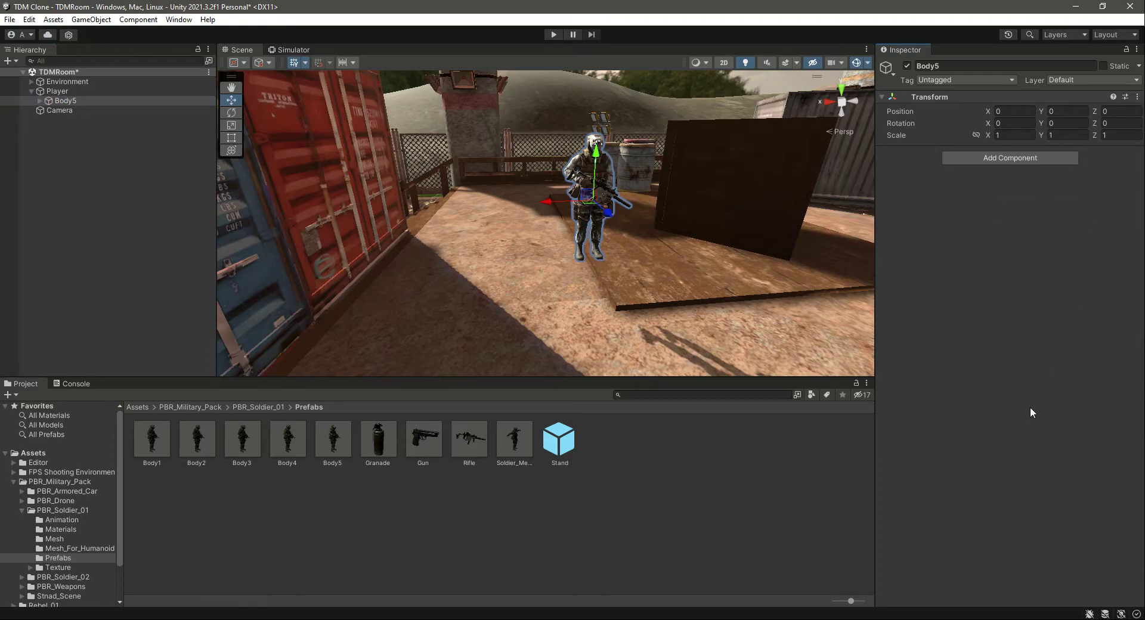
pyautogui.click(60, 101)
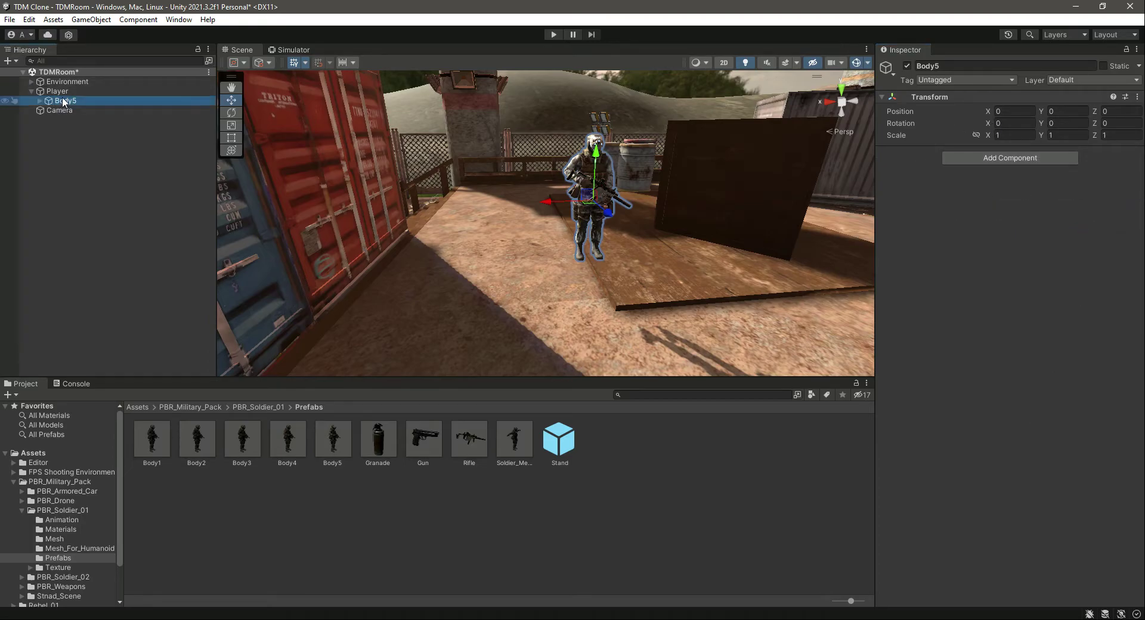
pyautogui.click(57, 91)
pyautogui.hotkey('ctrl', 's')
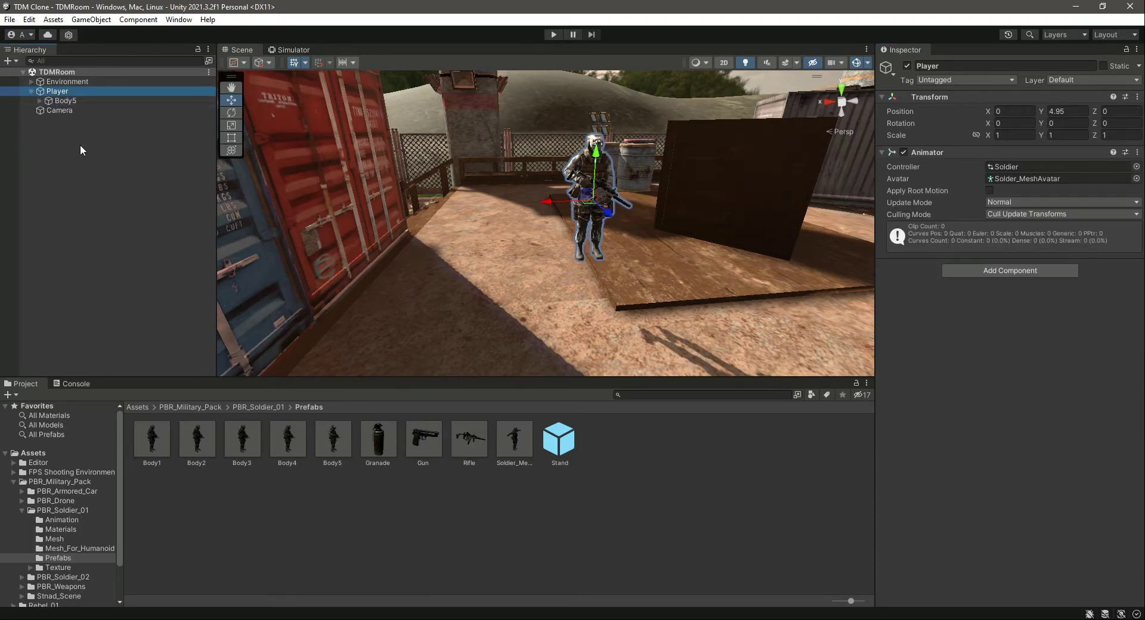
pyautogui.click(294, 51)
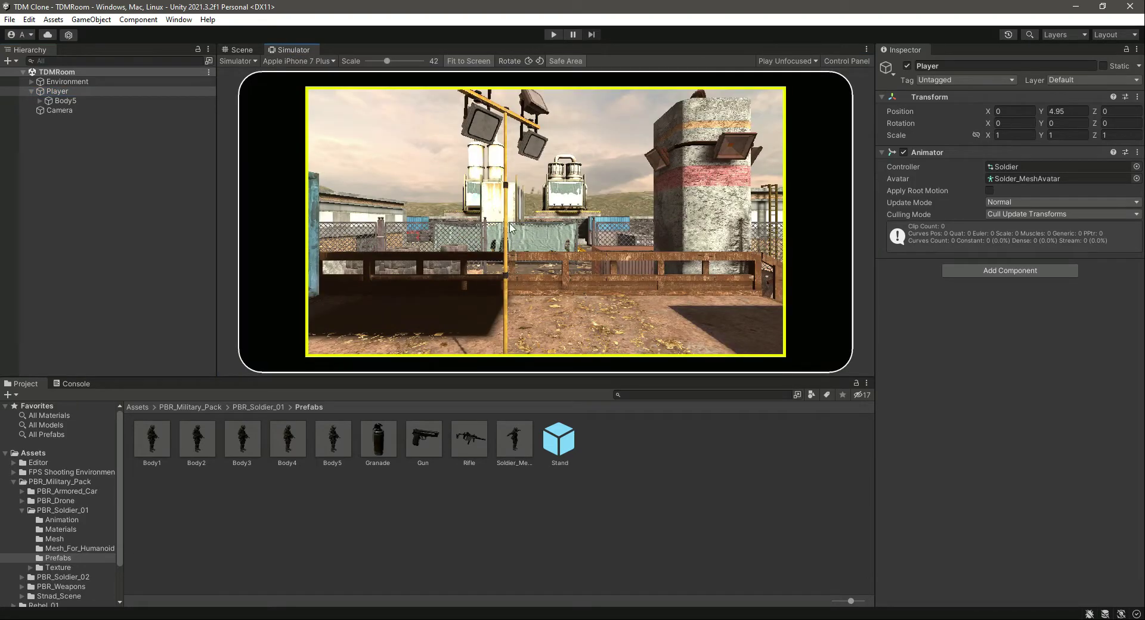
# - Move the Camera back and sideways toward the soldier, then check its view in the Simulator
pyautogui.click(235, 50)
pyautogui.click(108, 103)
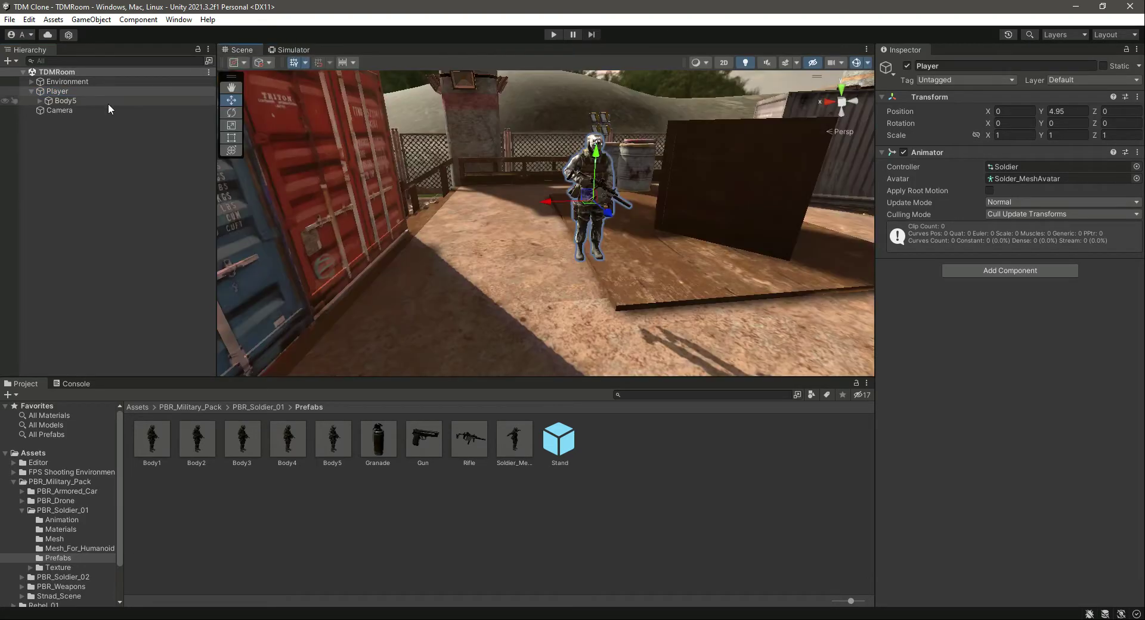
pyautogui.click(105, 112)
pyautogui.doubleClick(106, 112)
pyautogui.scroll(-2, 737, 250)
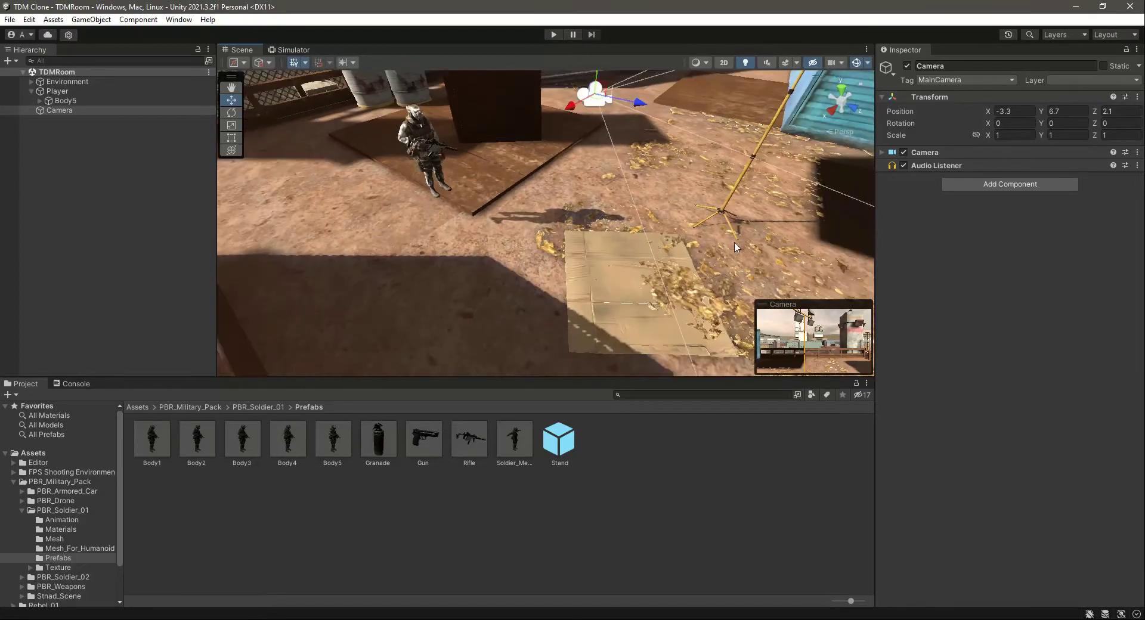
pyautogui.scroll(-3, 726, 246)
pyautogui.moveTo(614, 128); pyautogui.dragTo(490, 167)
pyautogui.moveTo(436, 138); pyautogui.dragTo(370, 154)
pyautogui.moveTo(446, 156)
pyautogui.mouseDown()
pyautogui.moveTo(461, 160)
pyautogui.moveTo(451, 155)
pyautogui.mouseUp()
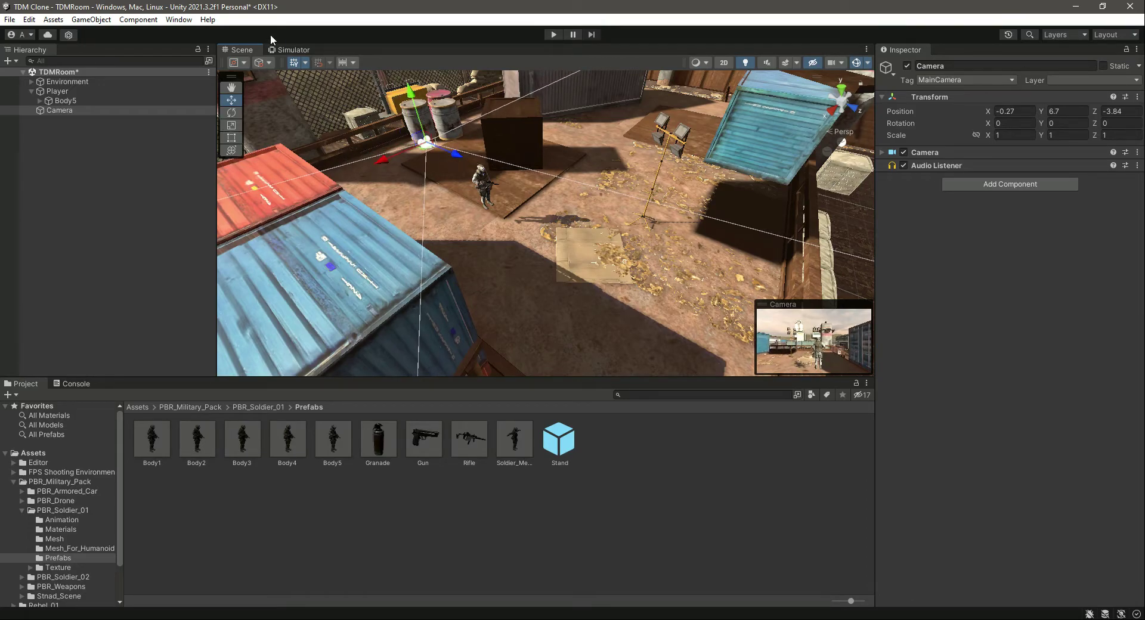
pyautogui.click(293, 50)
# - Lower the Player slightly along its Y axis
pyautogui.doubleClick(76, 91)
pyautogui.click(32, 91)
pyautogui.click(63, 110)
pyautogui.click(90, 92)
pyautogui.moveTo(453, 227); pyautogui.dragTo(590, 197, button='right')
pyautogui.press('f')
pyautogui.moveTo(592, 190); pyautogui.dragTo(594, 206)
pyautogui.click(95, 134)
# - Lower the Camera to (-0.03, 5.77, -2.05) just behind the soldier and run the game
pyautogui.click(77, 101)
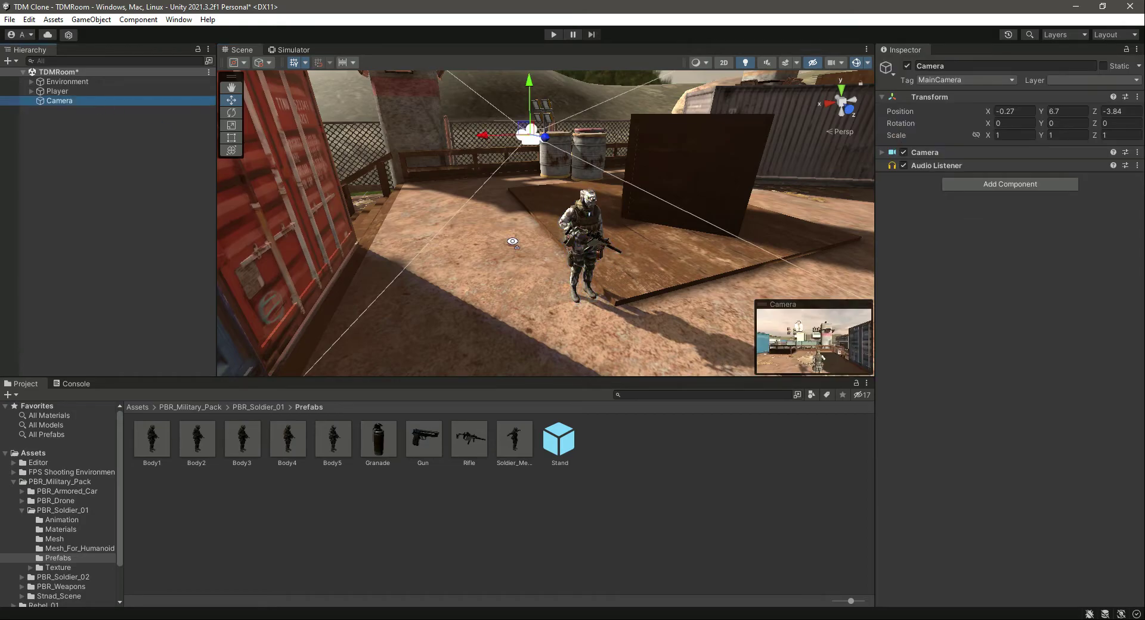
pyautogui.moveTo(512, 241); pyautogui.dragTo(504, 238, button='right')
pyautogui.moveTo(550, 119); pyautogui.dragTo(550, 139)
pyautogui.moveTo(565, 190); pyautogui.dragTo(576, 220)
pyautogui.moveTo(560, 173); pyautogui.dragTo(564, 159)
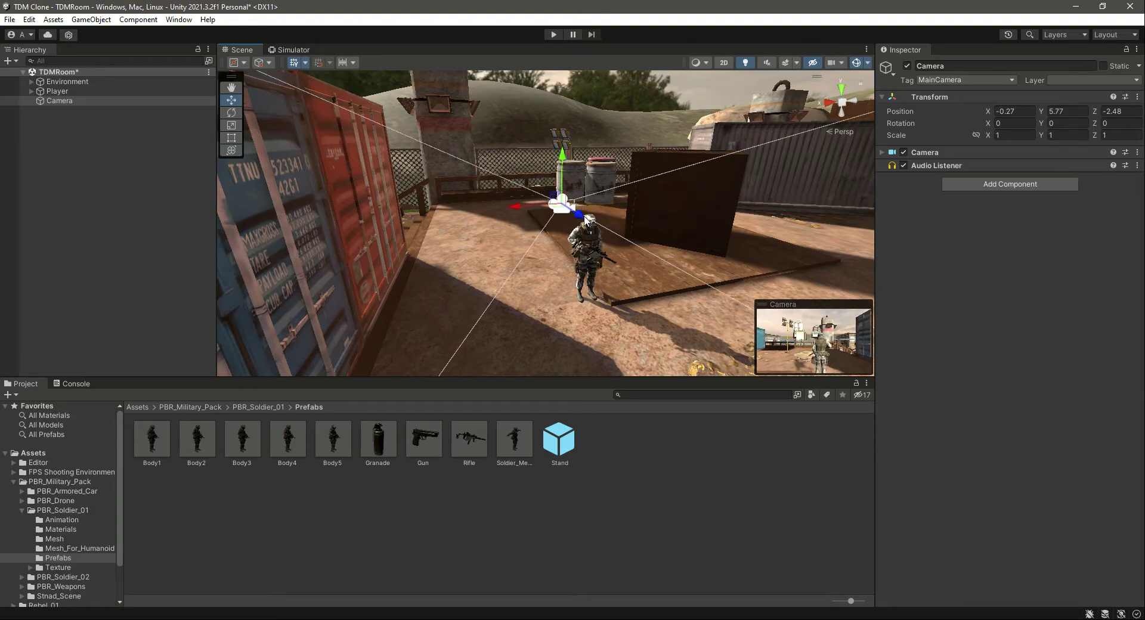
pyautogui.moveTo(585, 220); pyautogui.dragTo(516, 213)
pyautogui.click(554, 35)
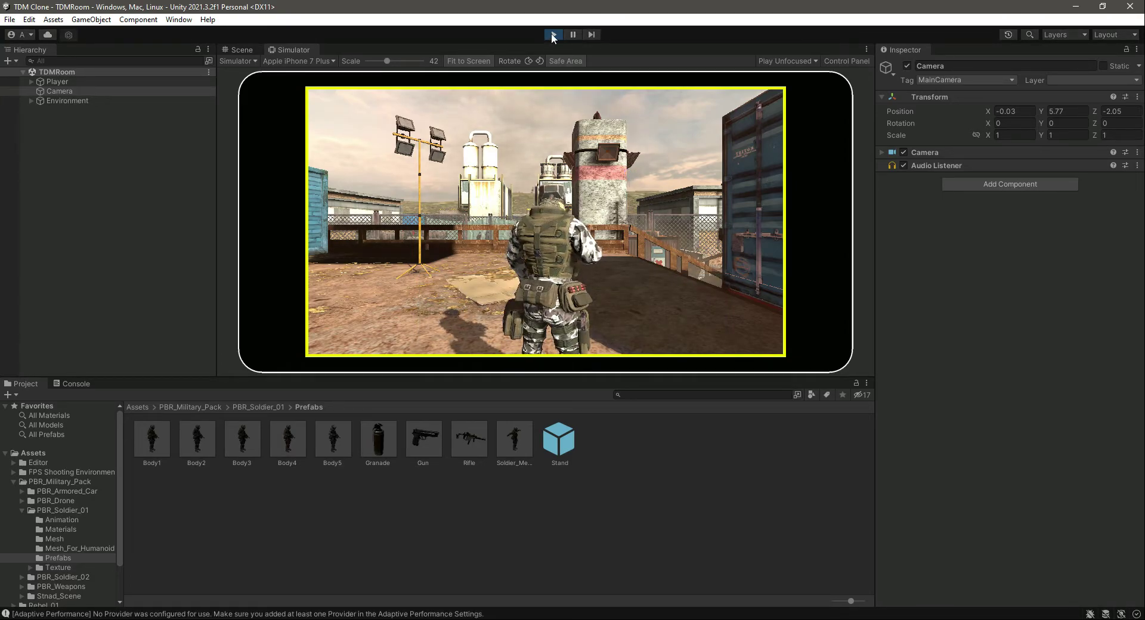
# - Stop play, switch the preview from Simulator to the Free Aspect Game view, and play again
pyautogui.hotkey('ctrl', 'p')
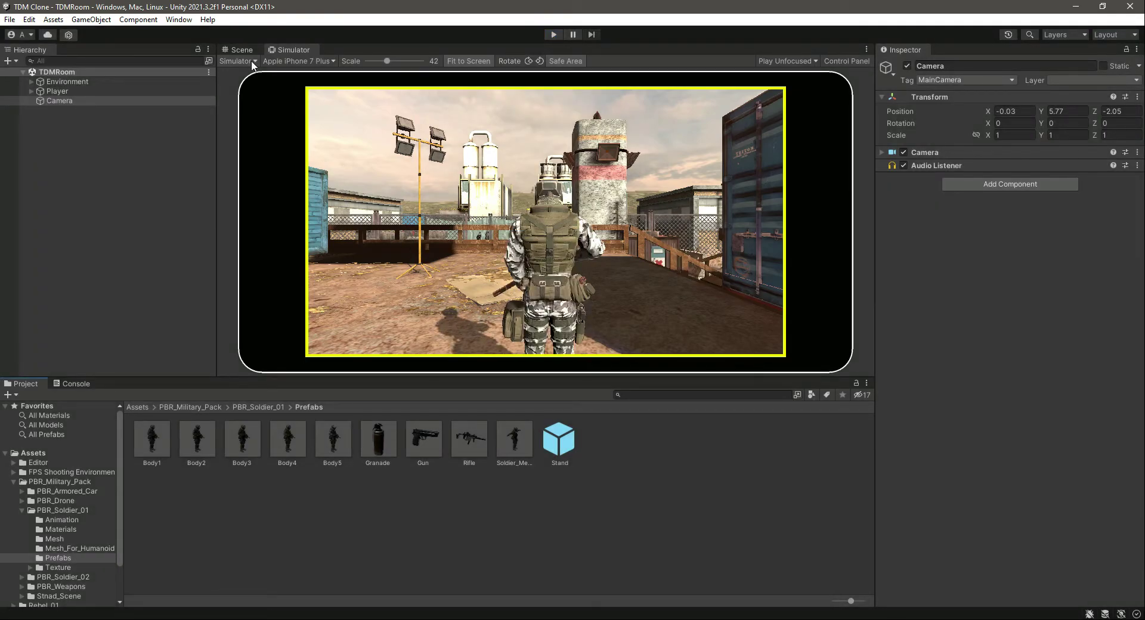
pyautogui.click(251, 61)
pyautogui.click(250, 74)
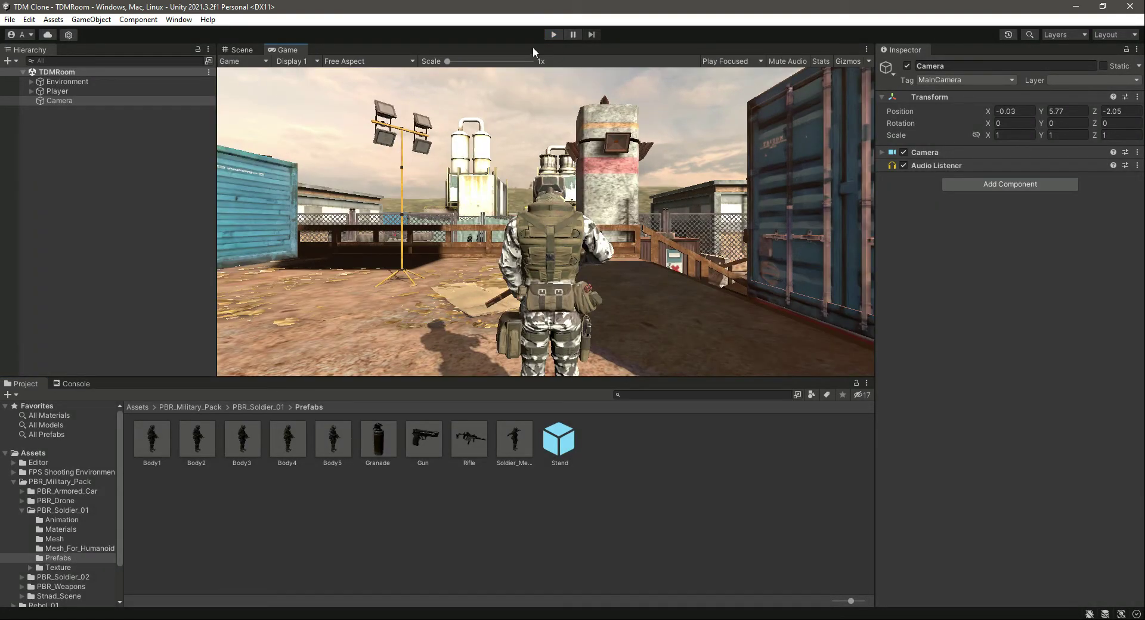
pyautogui.click(554, 35)
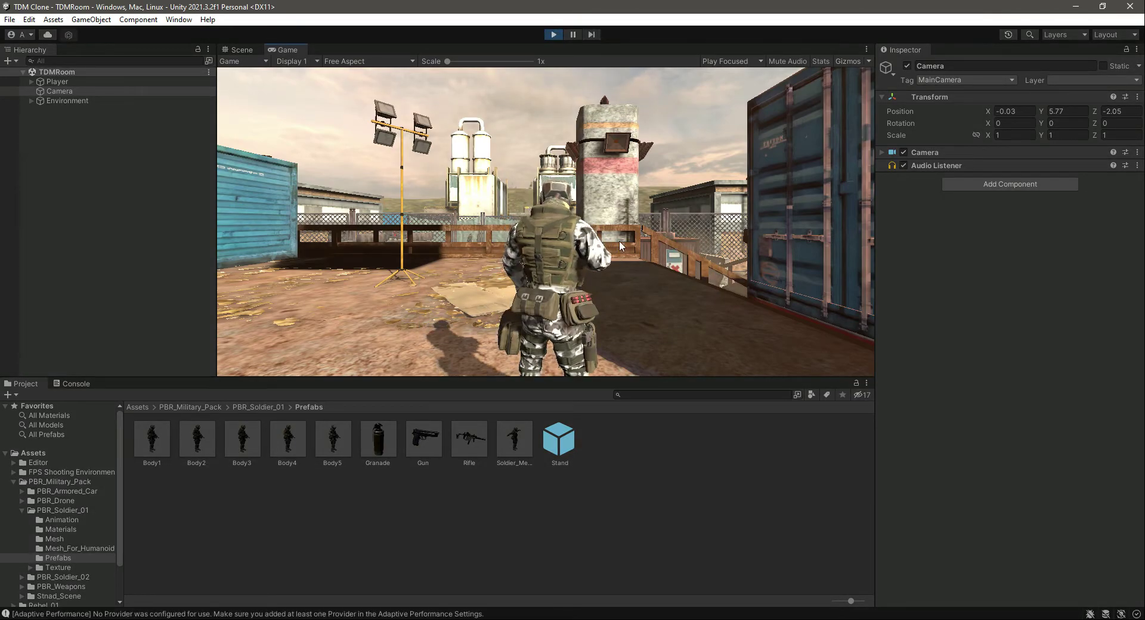
# - During play, move the Player forward along its Z axis and view the result in Game
pyautogui.click(128, 82)
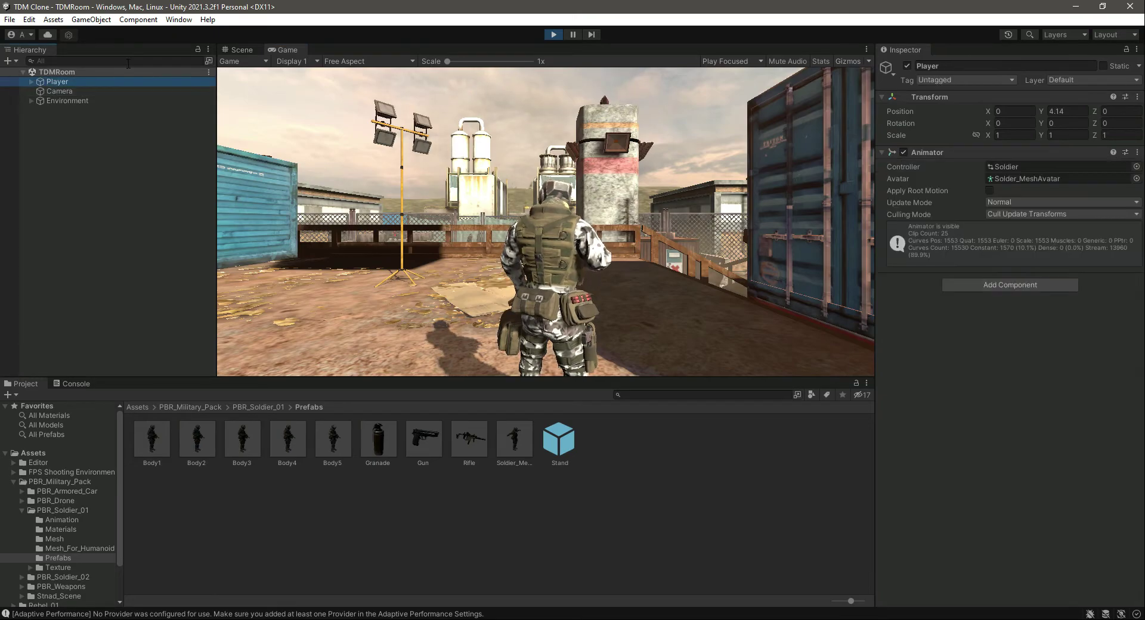
pyautogui.click(238, 49)
pyautogui.moveTo(613, 270); pyautogui.dragTo(729, 331)
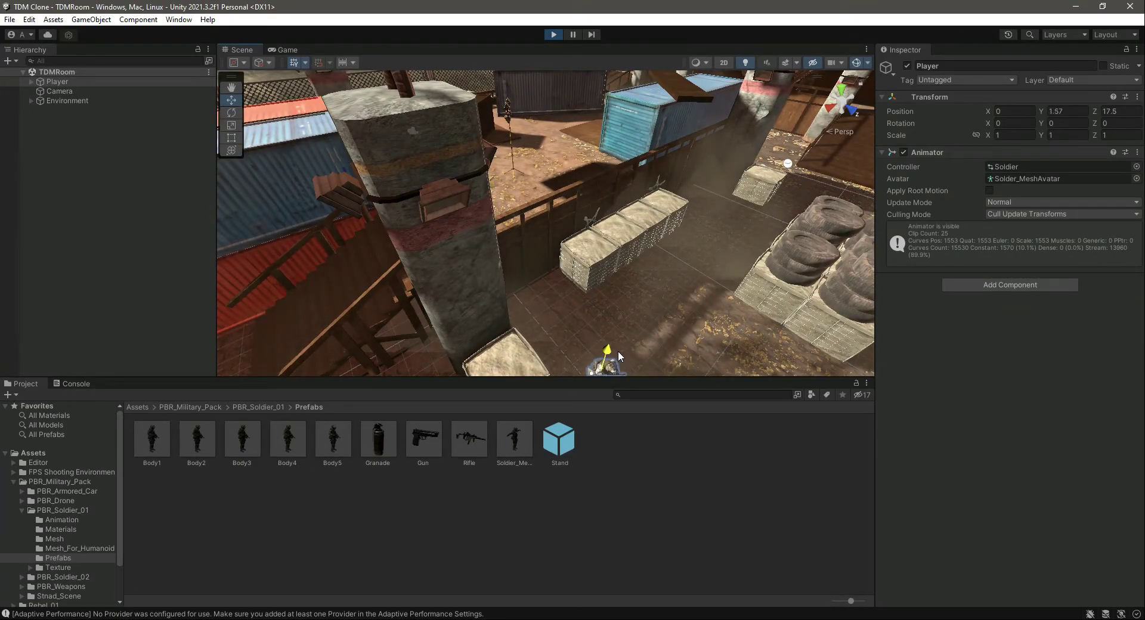
pyautogui.click(273, 47)
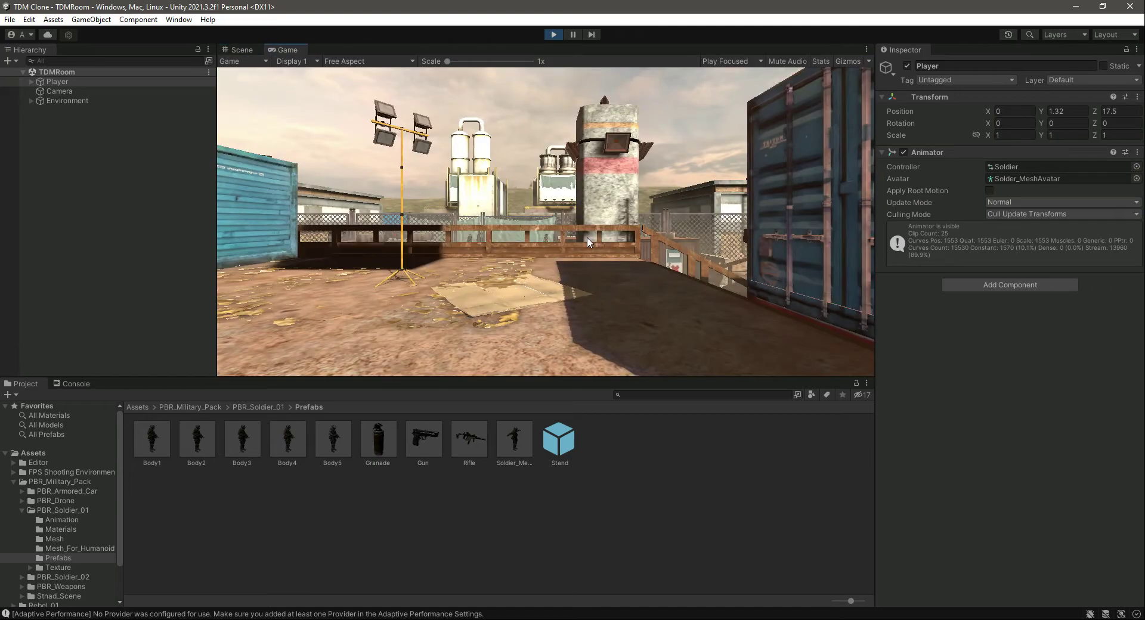
# - Lower the Camera toward the ground, check the Game view, then stop play to discard changes
pyautogui.click(57, 82)
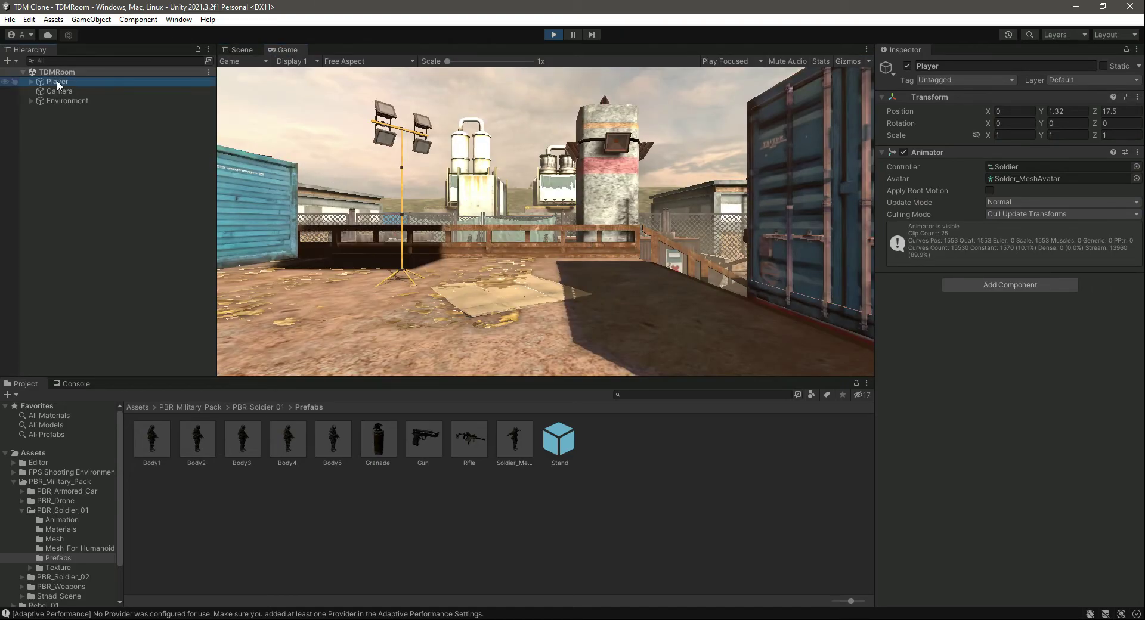
pyautogui.click(248, 51)
pyautogui.click(169, 90)
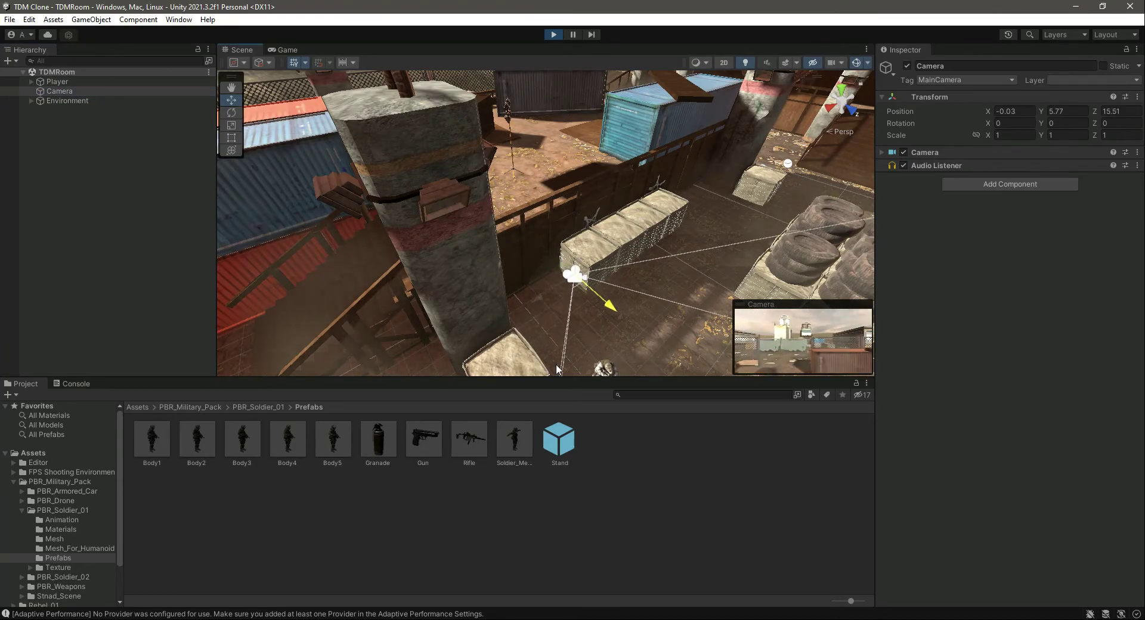
pyautogui.moveTo(579, 239); pyautogui.dragTo(574, 311)
pyautogui.click(284, 50)
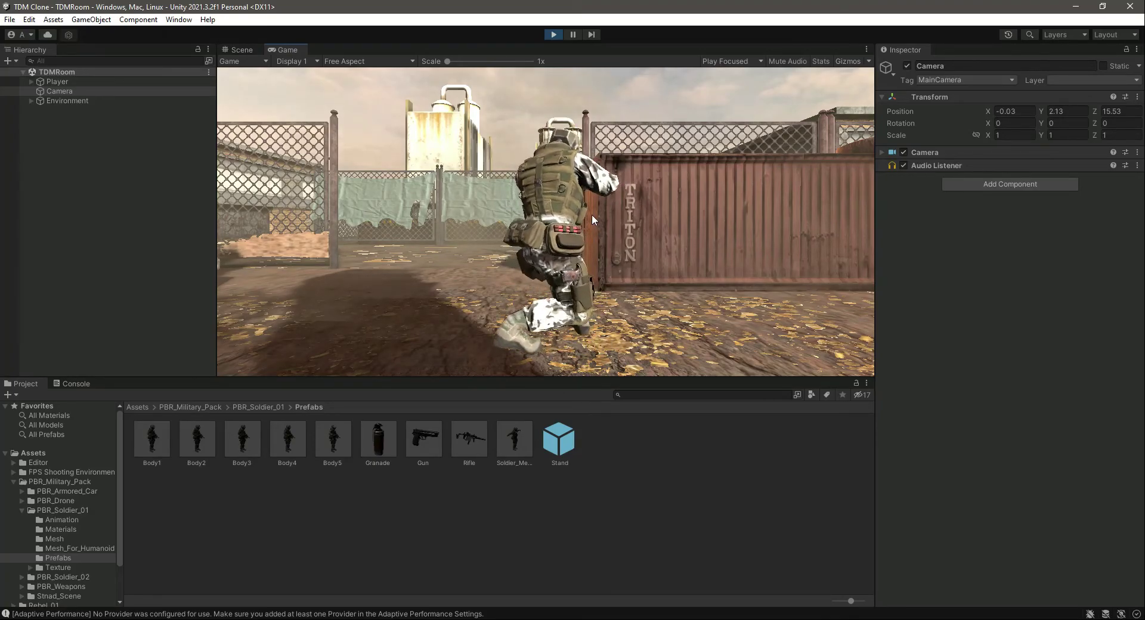
pyautogui.click(554, 34)
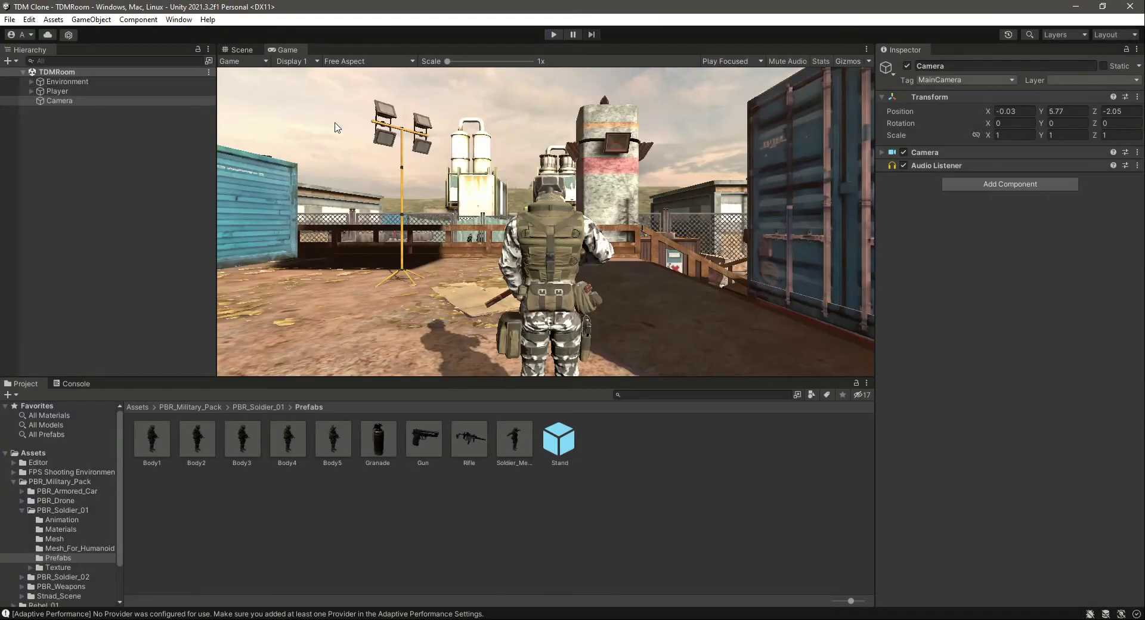